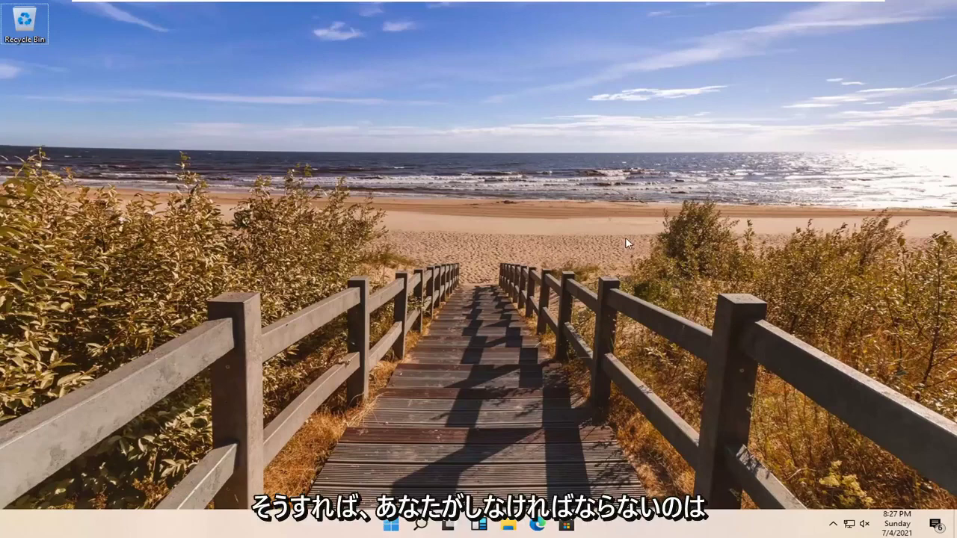
Step: Search Google for 'intel graphics card driver' in a maximized Edge window
left_click(538, 525)
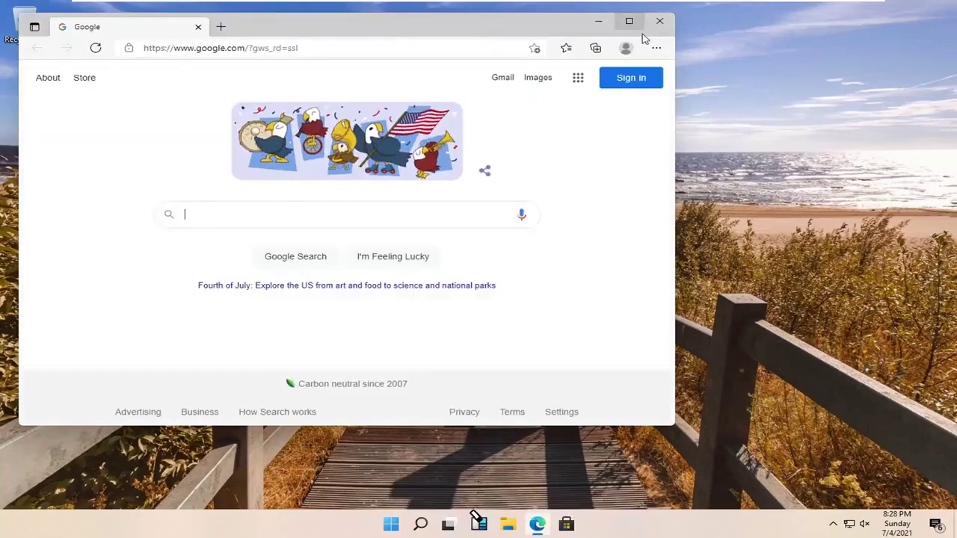
left_click(629, 21)
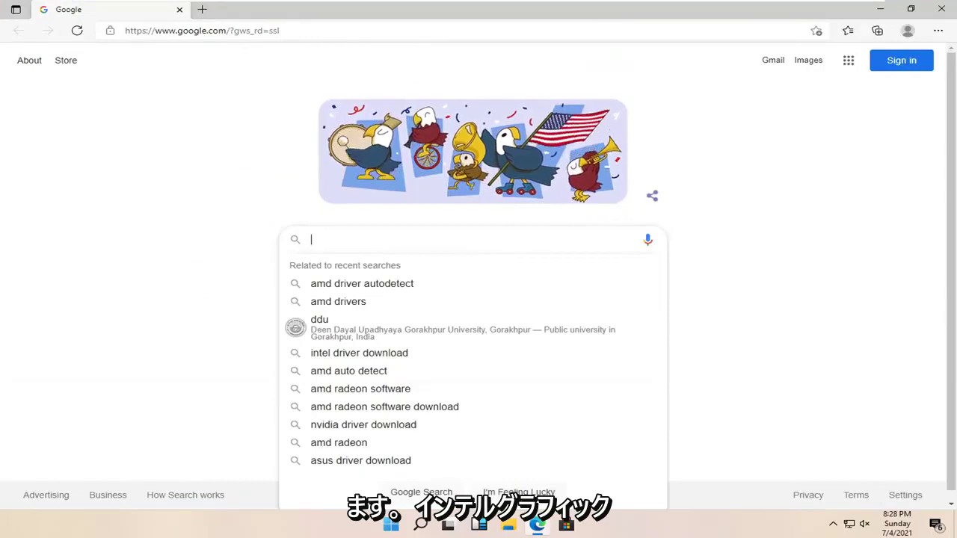
type("intel graphic")
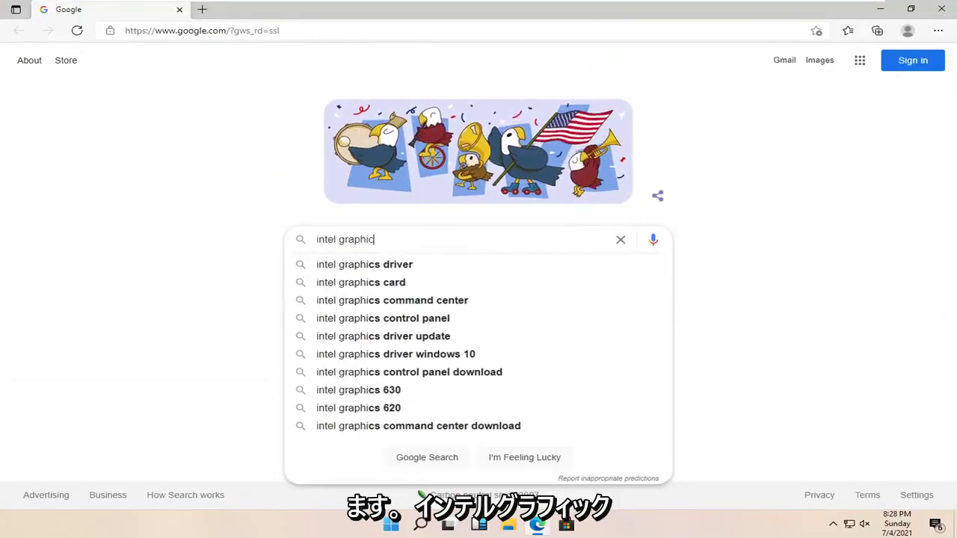
type("s card driver")
key("Return")
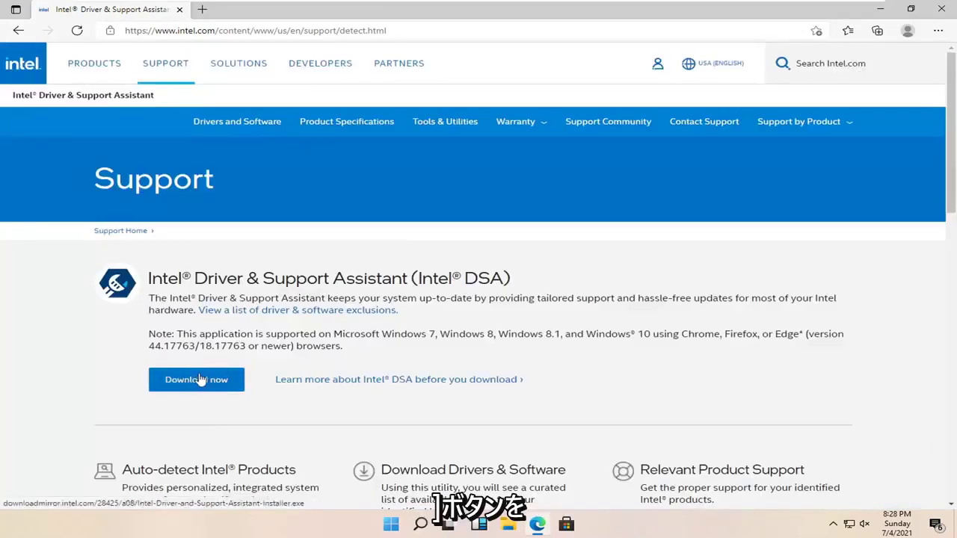
Step: Download the Intel Driver & Support Assistant installer from Intel's support page
left_click(200, 380)
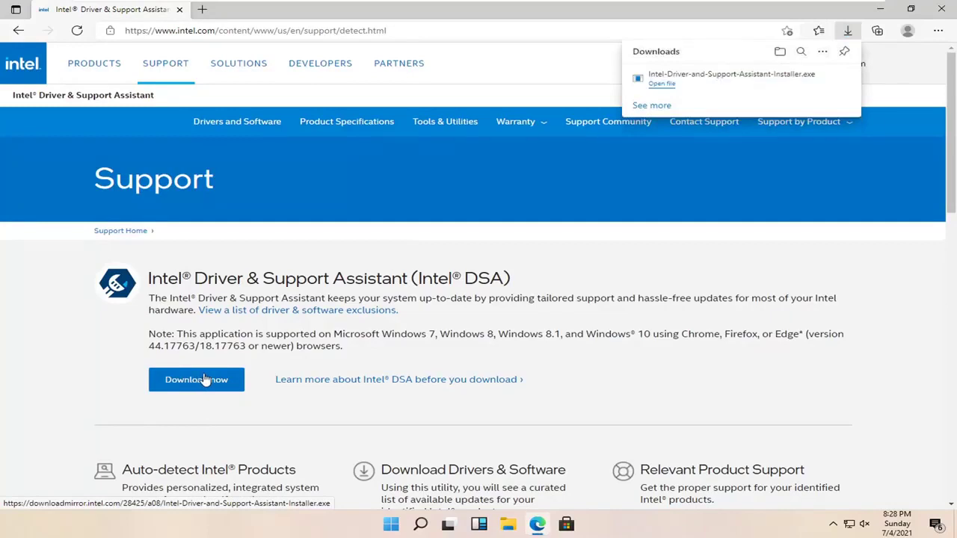
Step: Run the downloaded installer, accept the license terms, and join the Computing Improvement Program
left_click(717, 88)
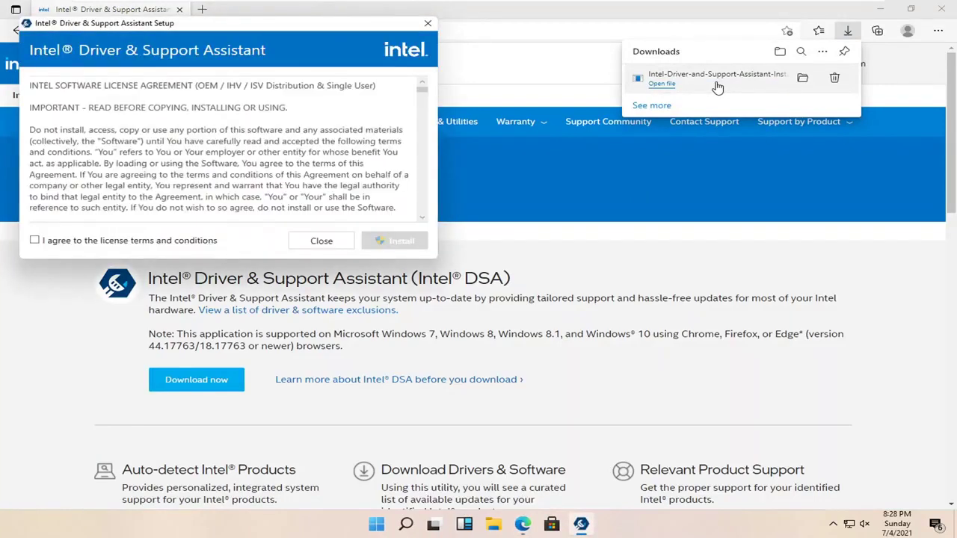
left_click(97, 244)
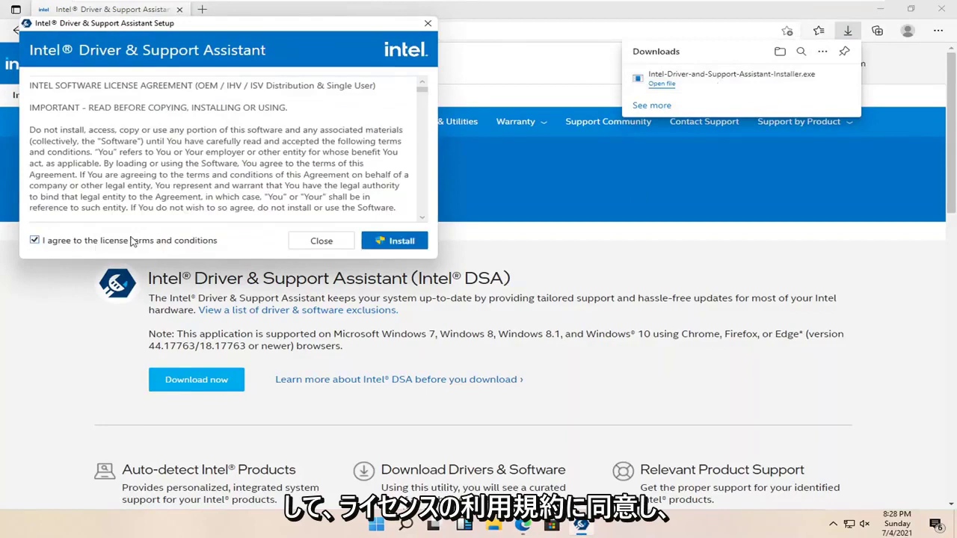
left_click(402, 241)
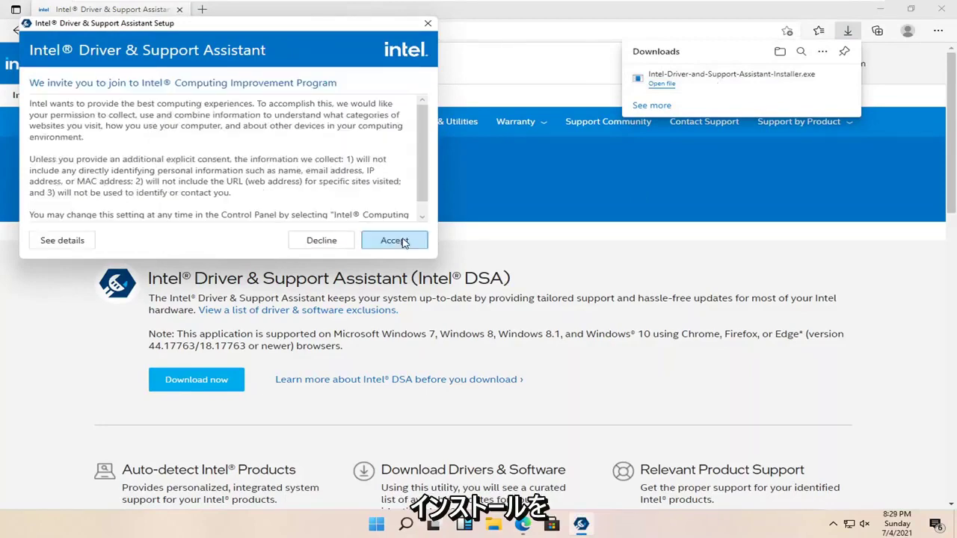
left_click(882, 9)
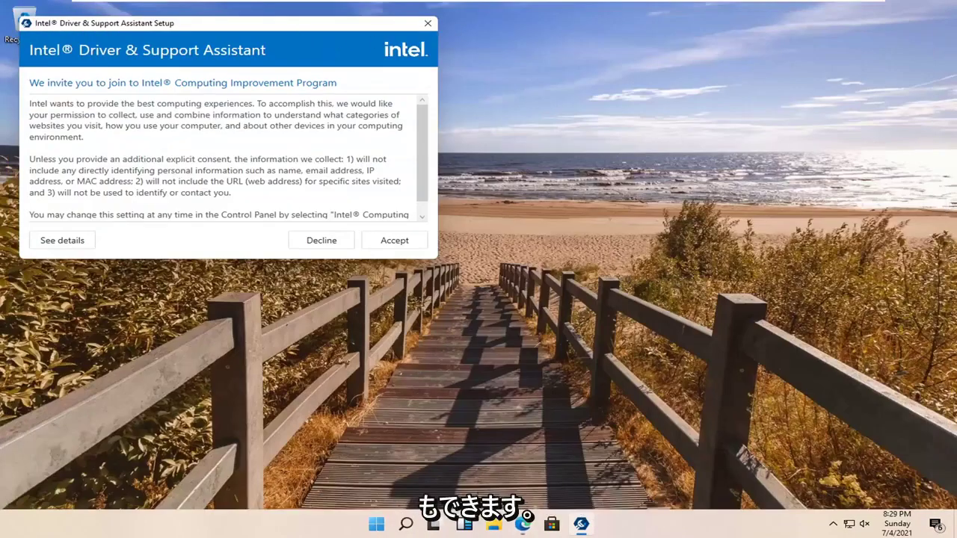
left_click_drag(296, 31, 524, 124)
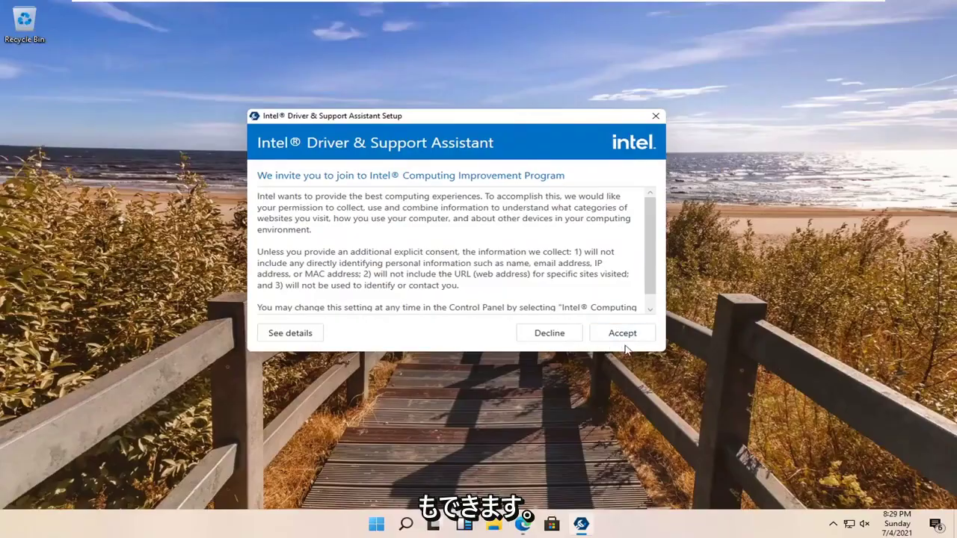
left_click(602, 342)
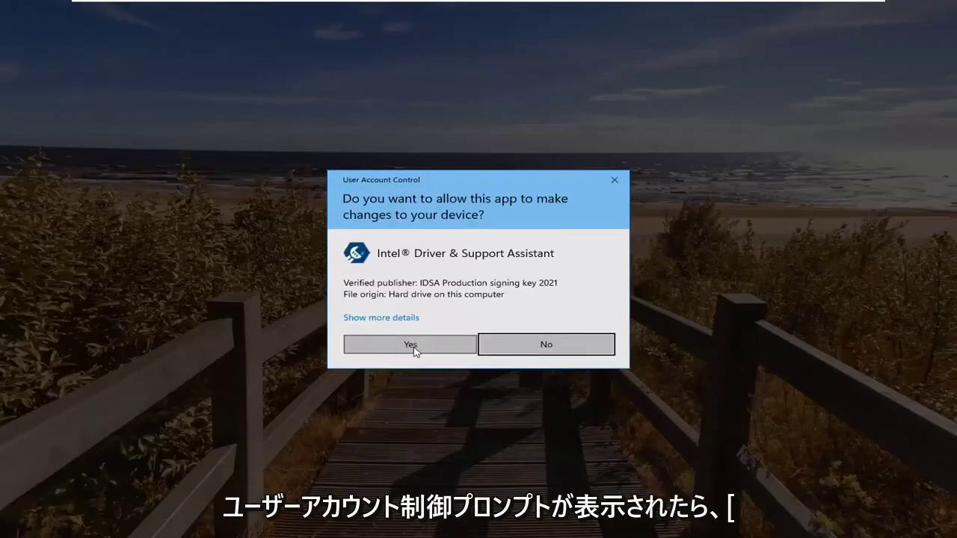
Step: Approve the User Account Control prompt and let setup finish until a restart is required
left_click(413, 349)
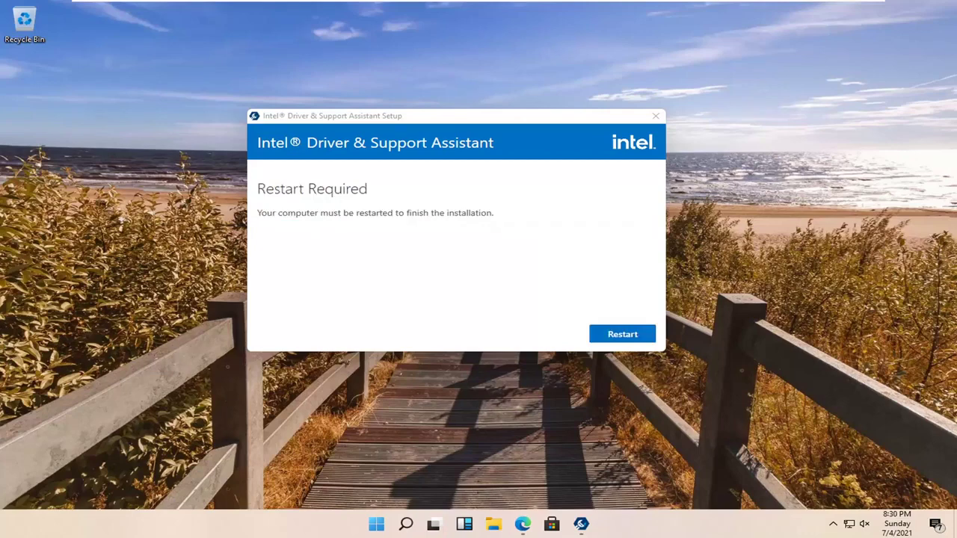
Step: Restart the PC from the Intel setup window and dismiss the sign-out notice
left_click(618, 336)
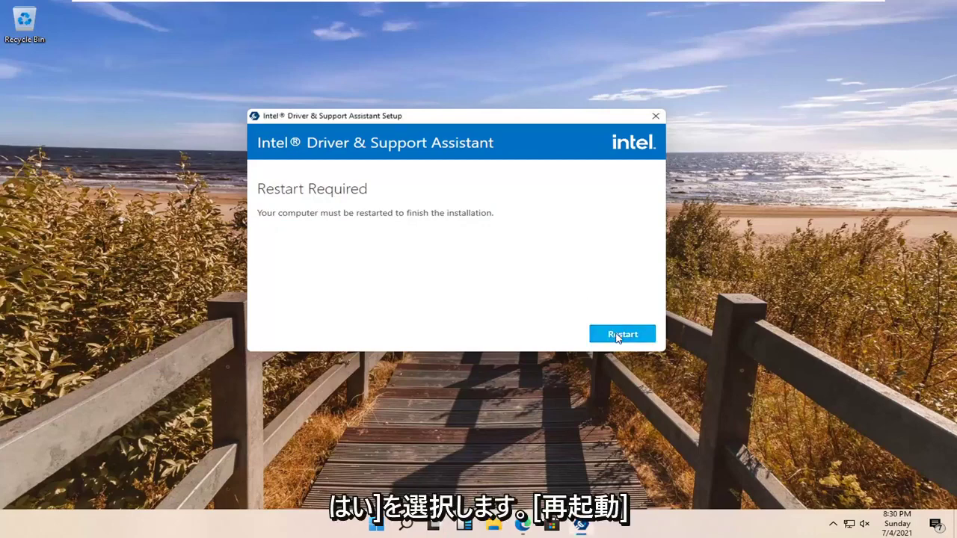
left_click(617, 336)
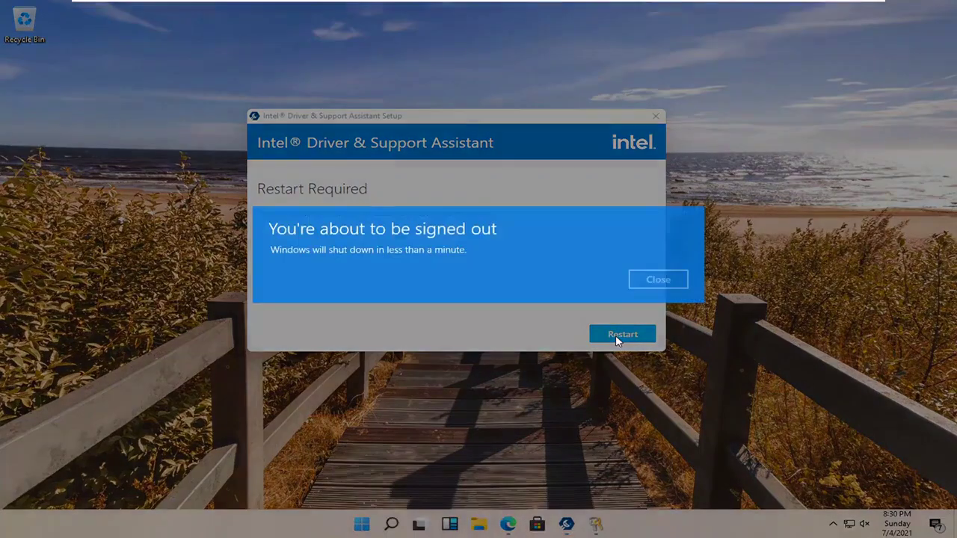
left_click(648, 279)
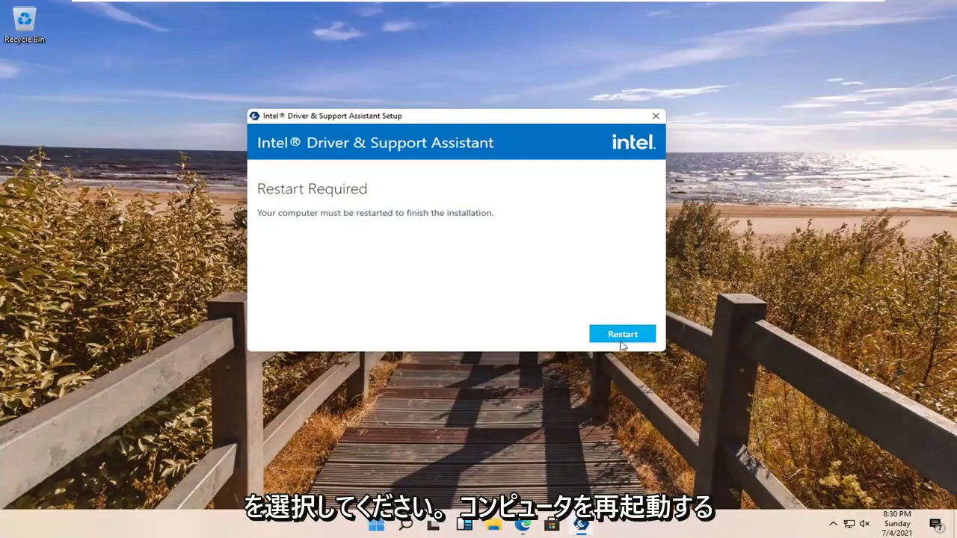